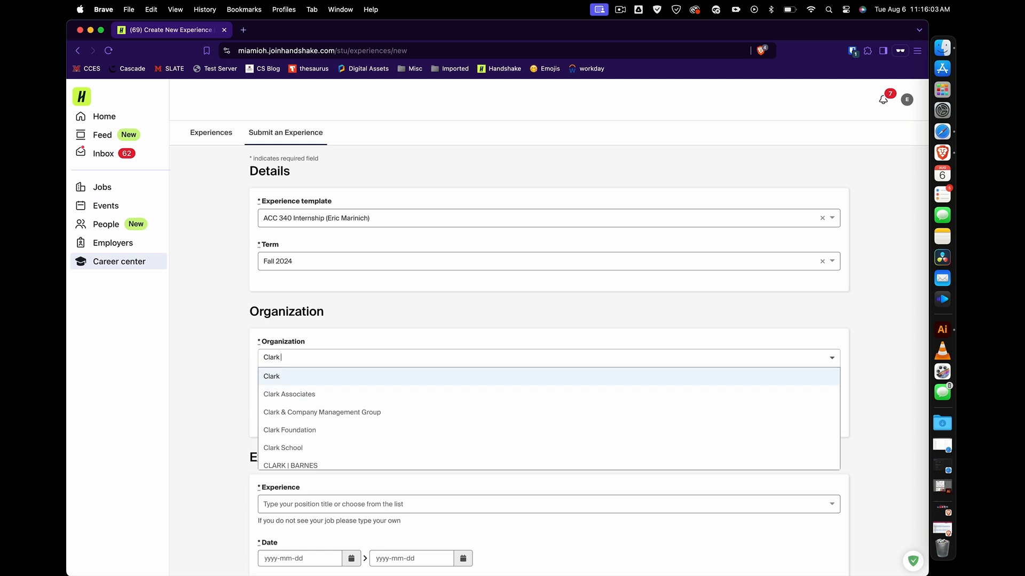
Select Clark Schaefer Hackett as the organization so its Cincinnati, Ohio address fills in.
type("Sch")
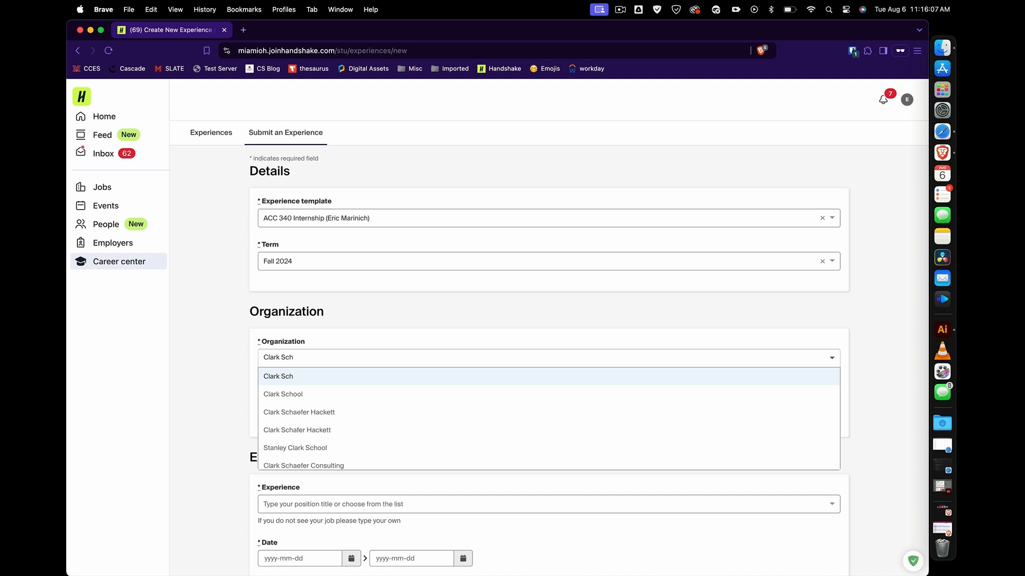
left_click(307, 412)
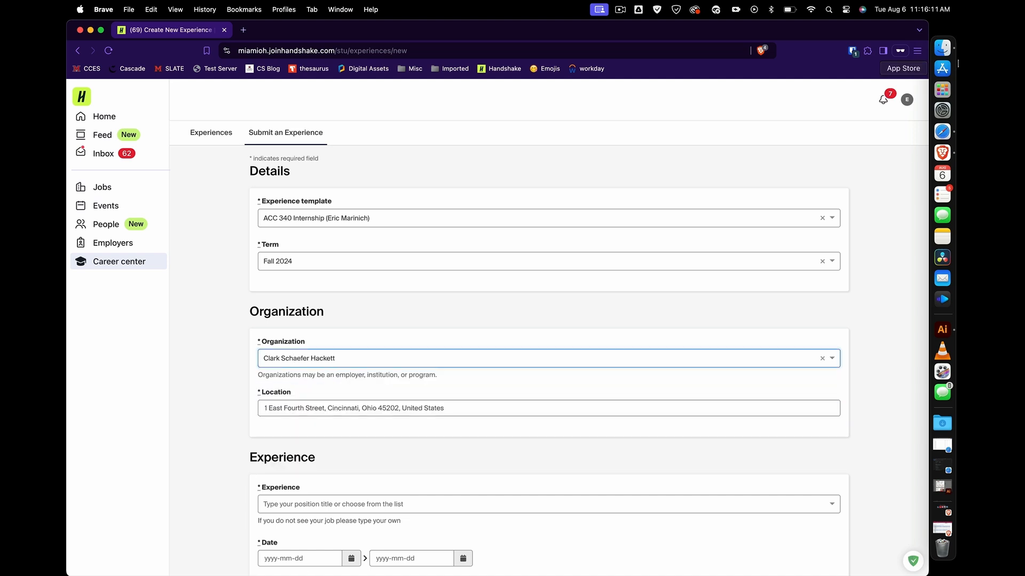
key("Down")
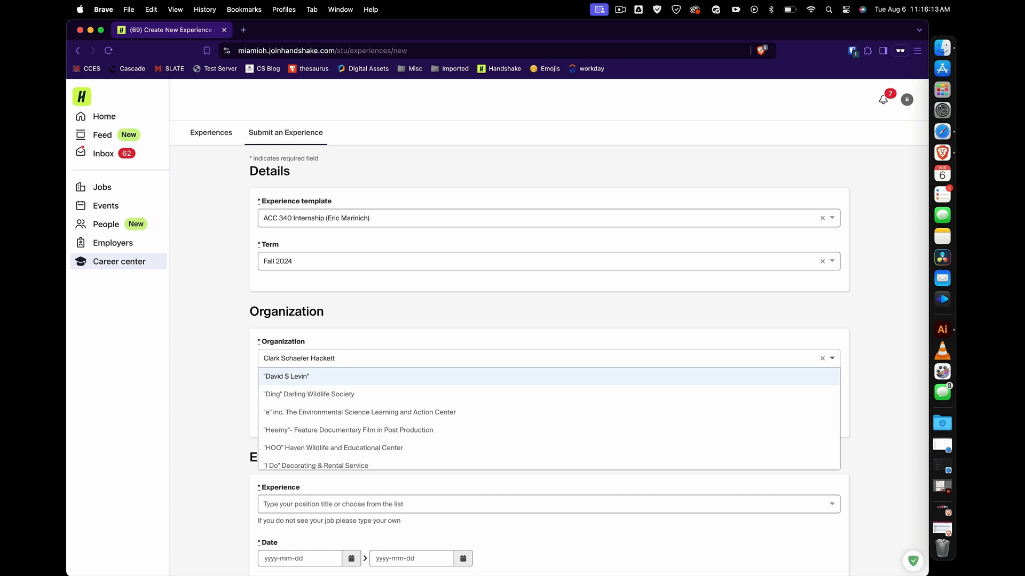
left_click(883, 379)
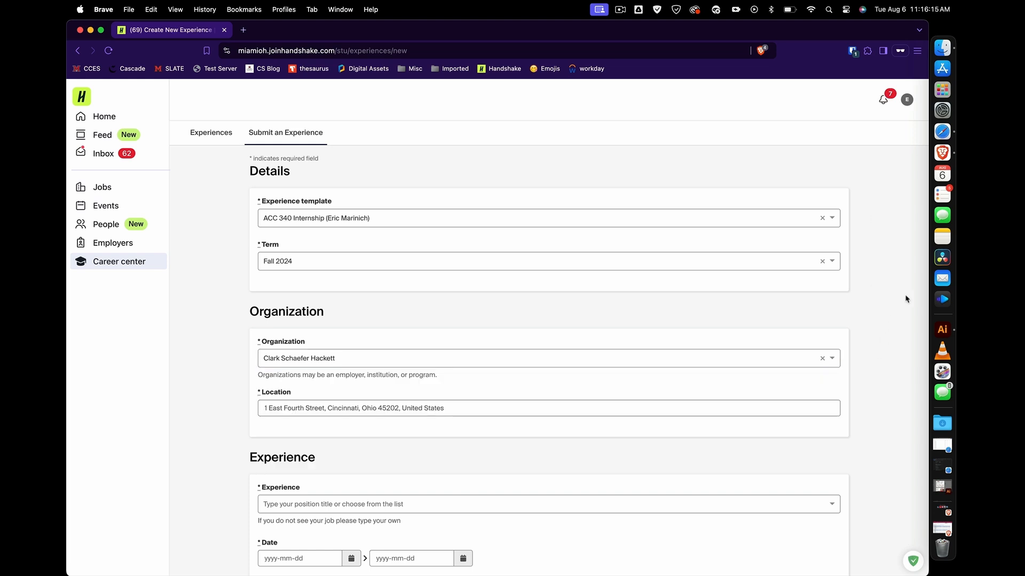
left_click_drag(921, 299, 915, 324)
left_click(882, 438)
Choose Intern as the experience title.
scroll(873, 375, "down", 8)
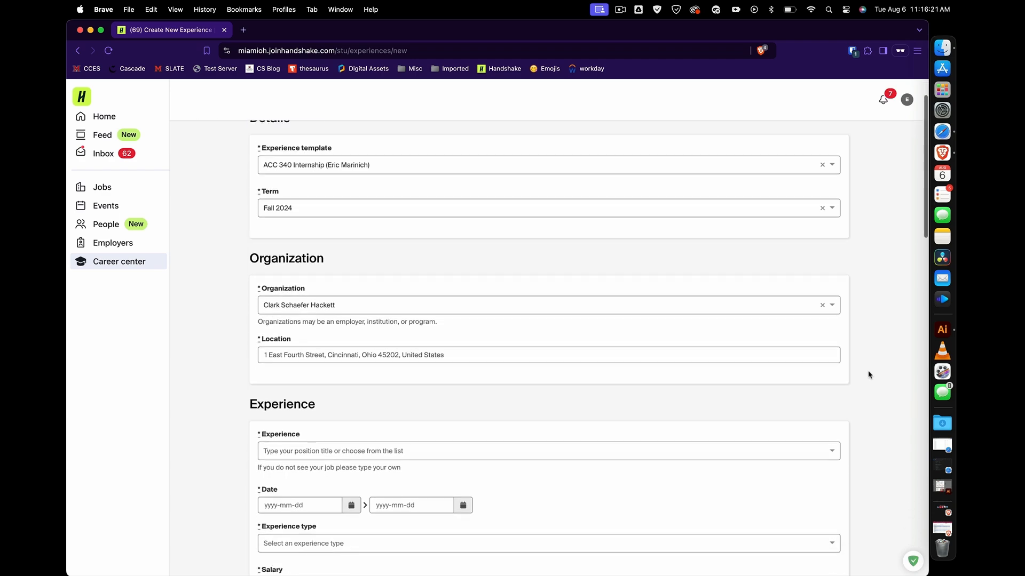
scroll(869, 375, "up", 2)
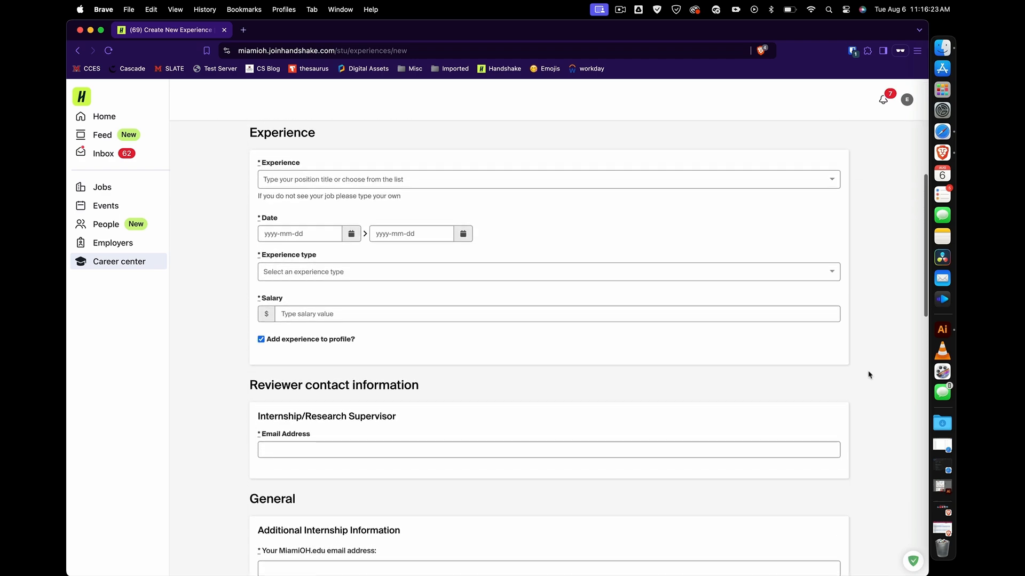
left_click(455, 178)
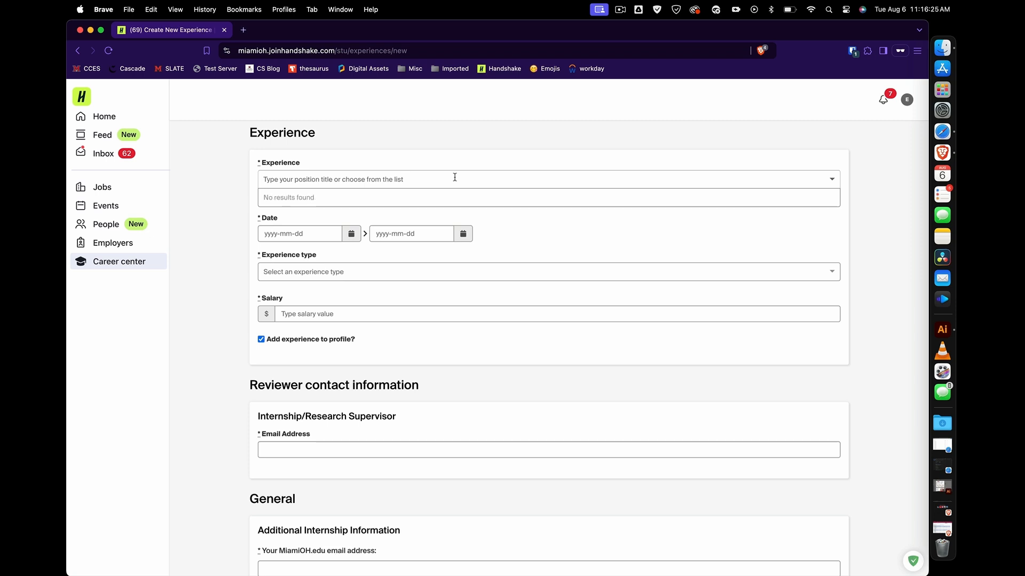
type("Intern")
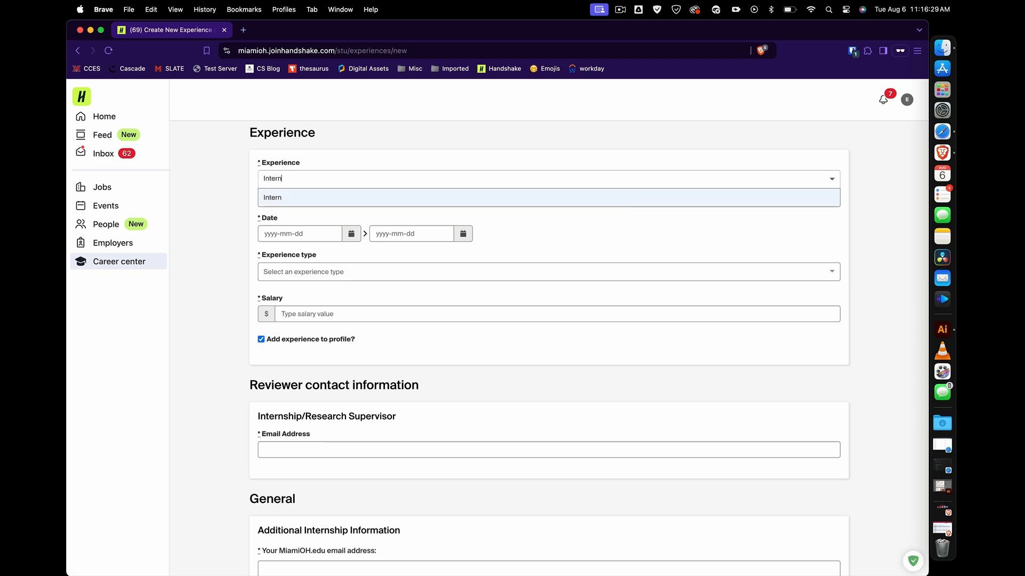
left_click(443, 206)
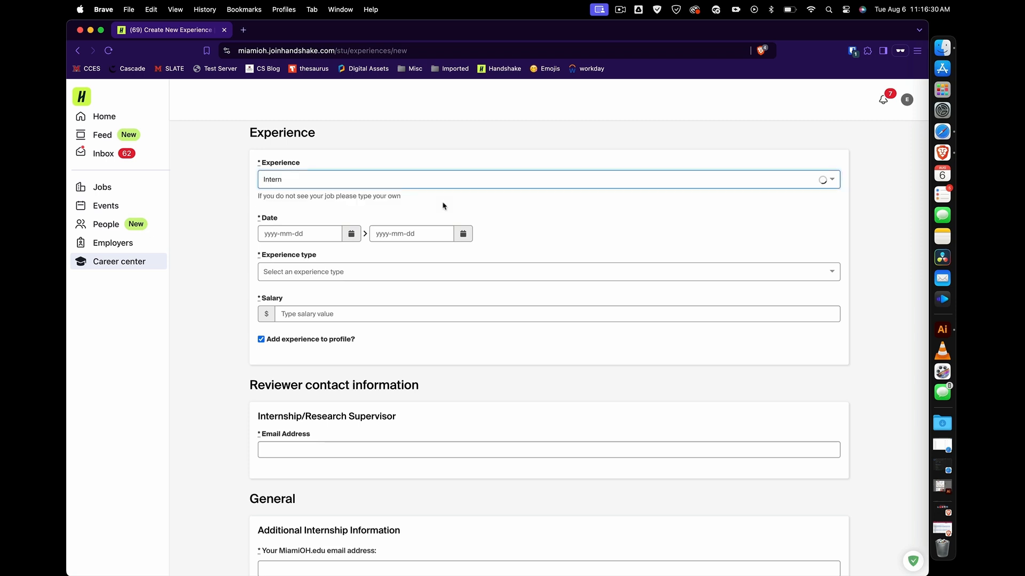
Set the experience dates from 2024-09-03 to 2024-11-27.
left_click(351, 234)
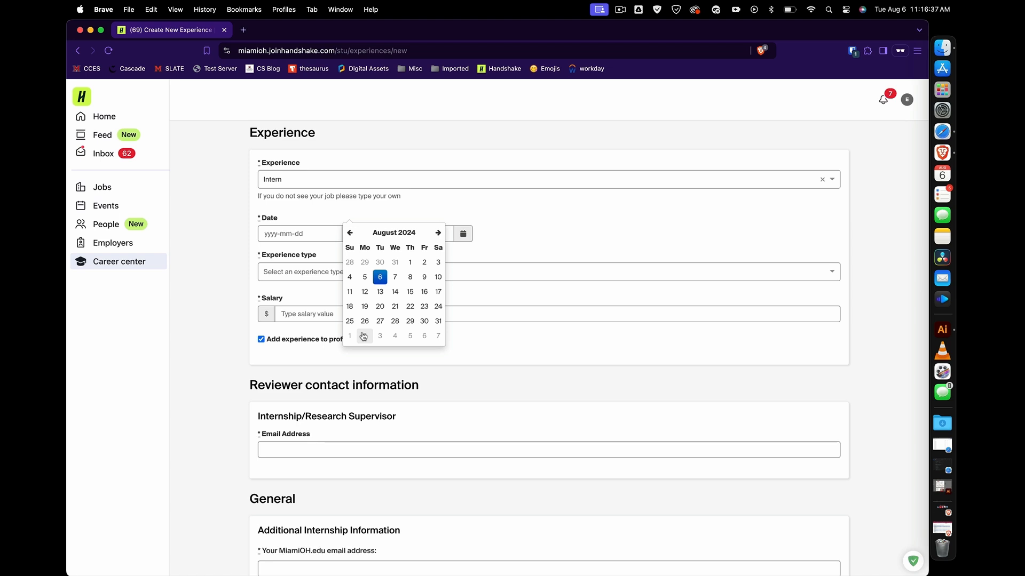
left_click(379, 337)
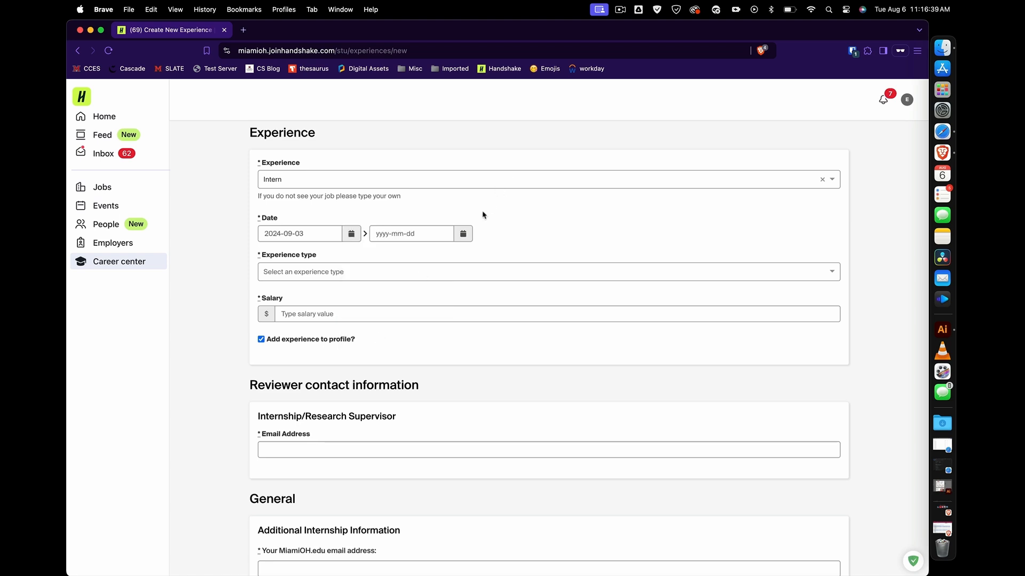
left_click(470, 233)
left_click(549, 233)
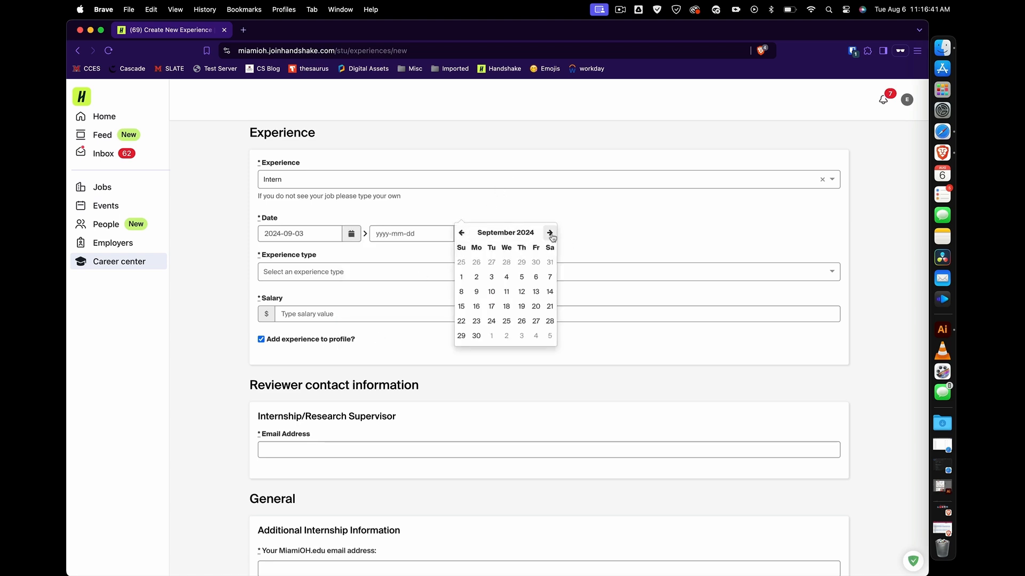
left_click(551, 234)
left_click(550, 234)
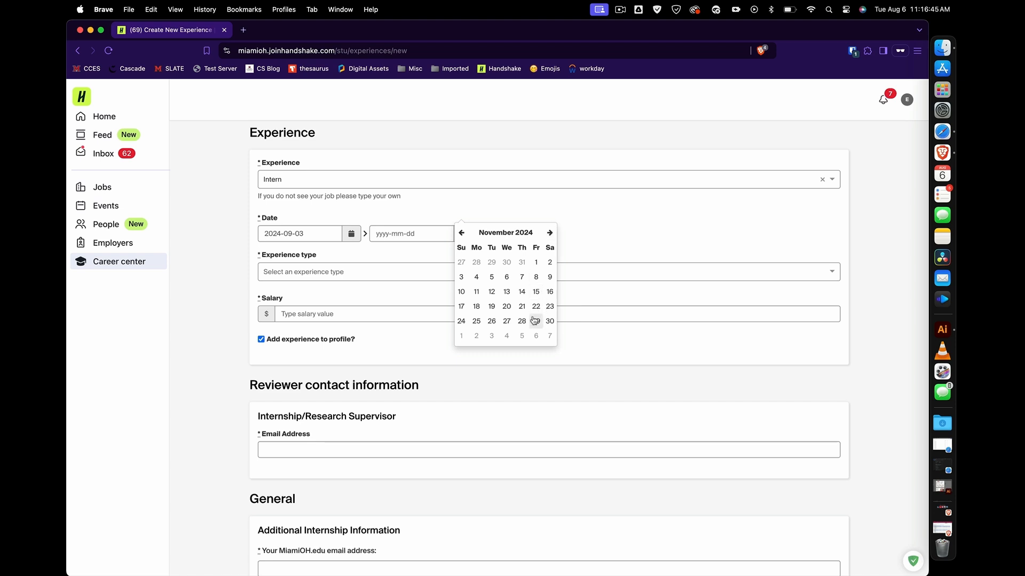
left_click(506, 320)
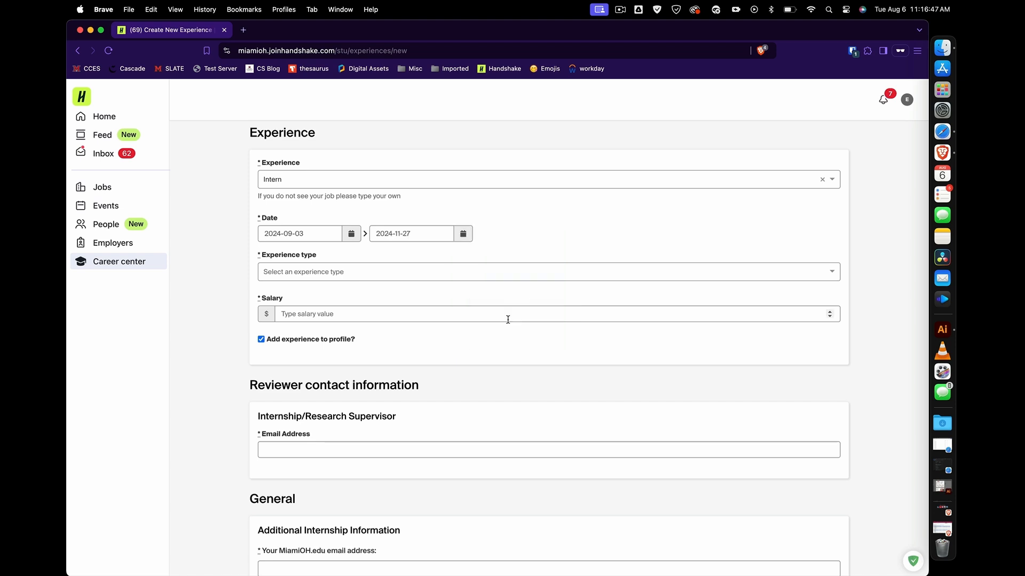
Set the experience type to Internship.
left_click(473, 269)
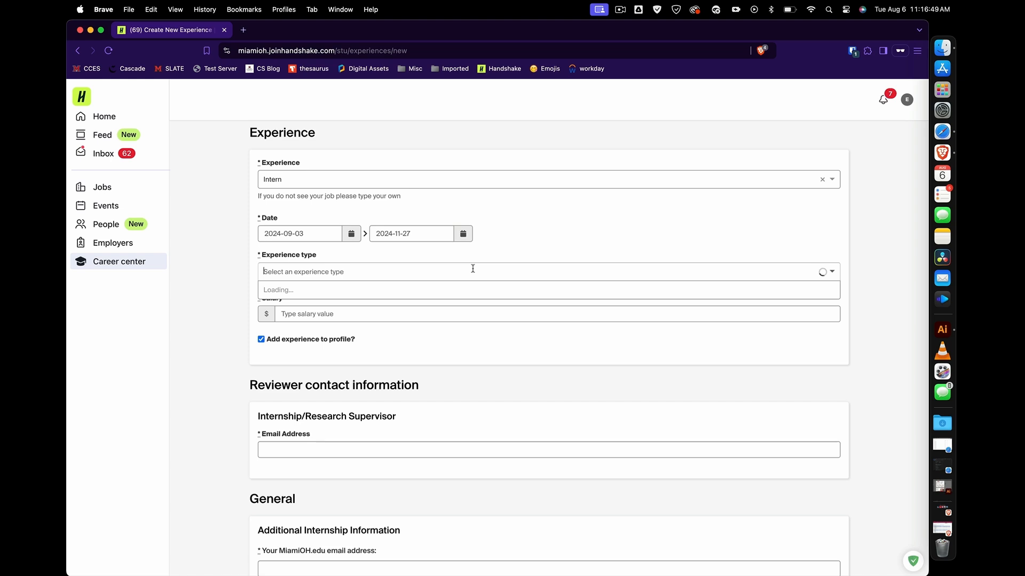
type("i")
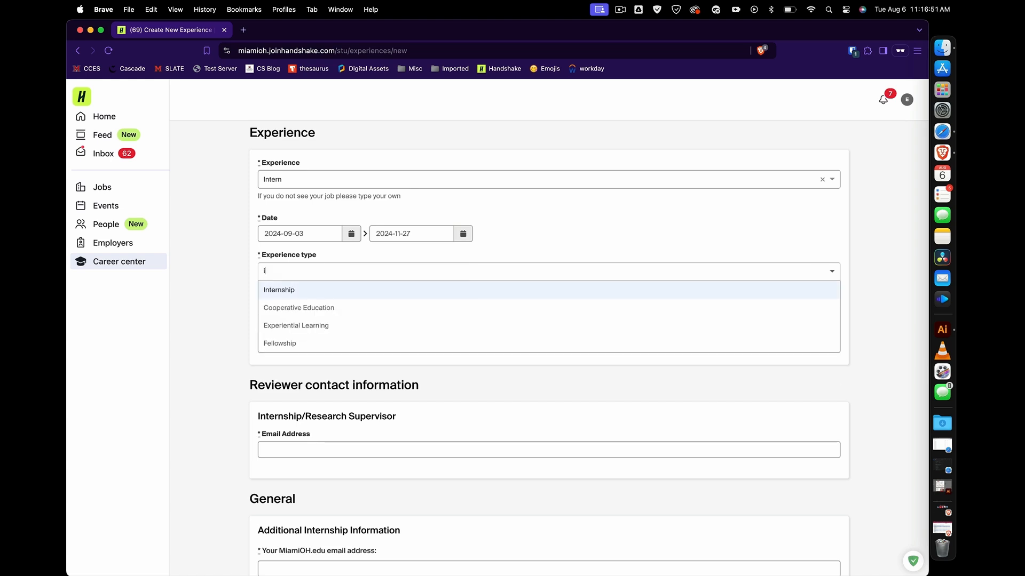
left_click(452, 293)
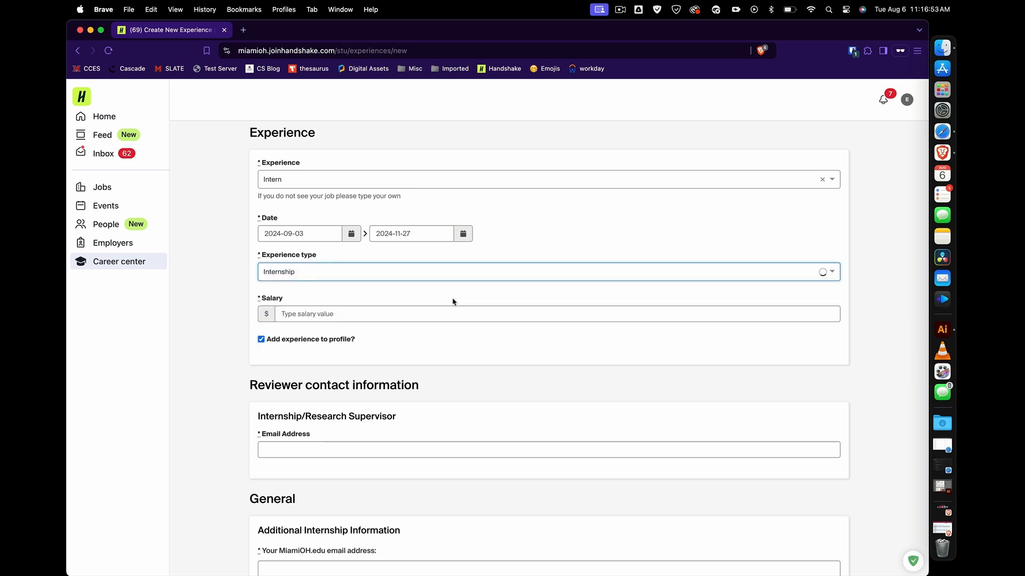
Enter a salary of $25 with an hourly pay period.
left_click(437, 309)
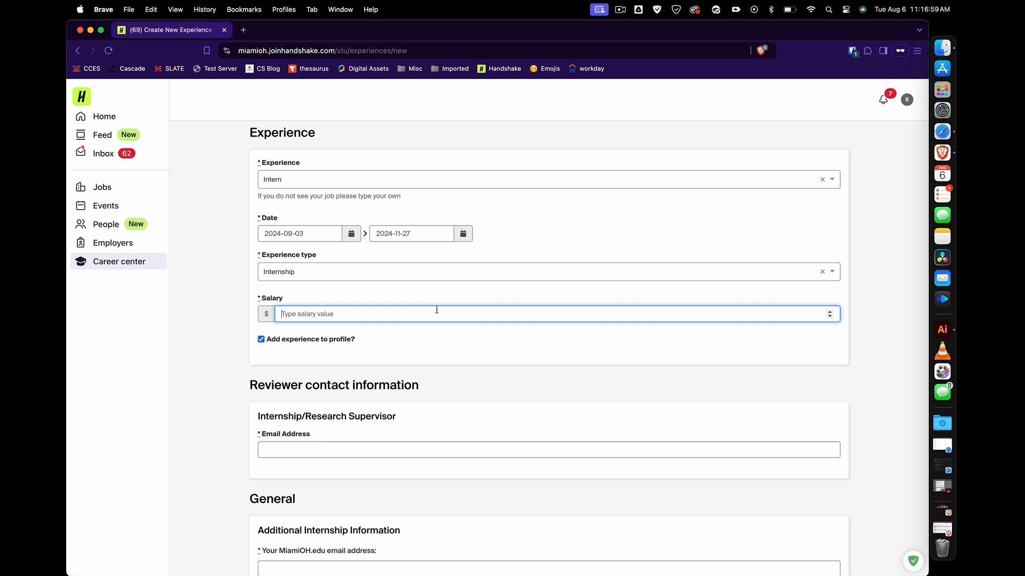
type("25")
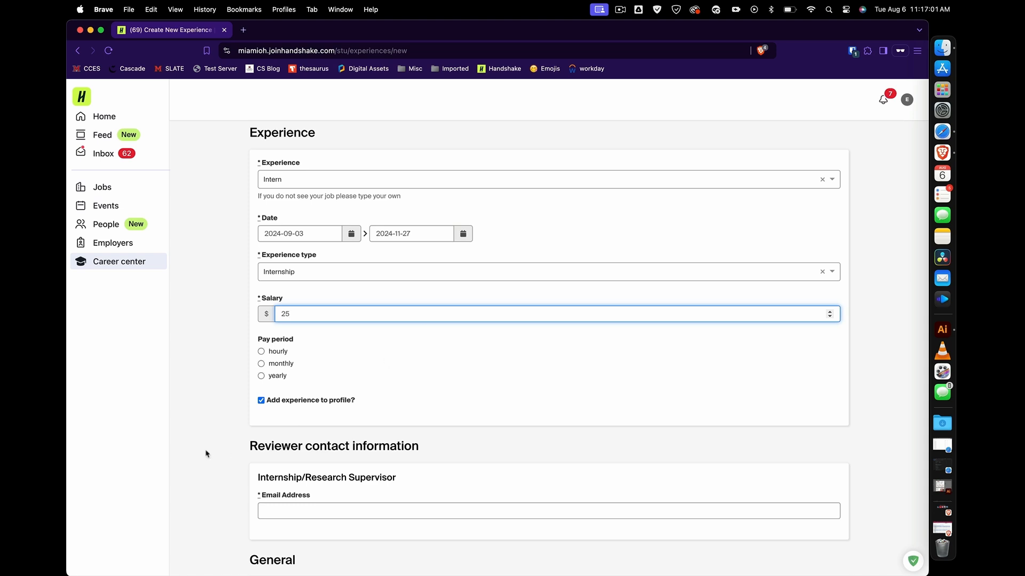
left_click(261, 351)
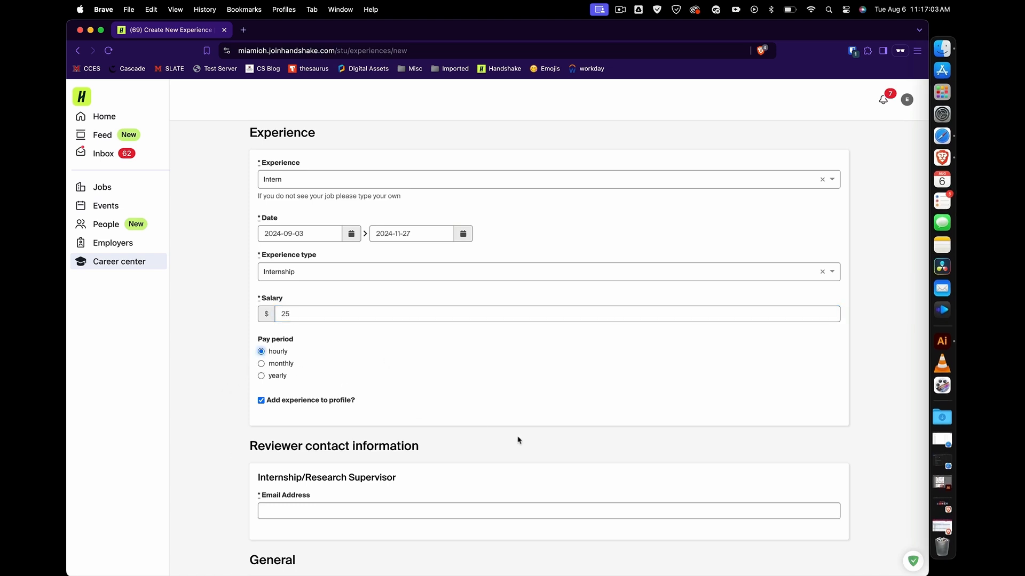
scroll(535, 452, "down", 1)
scroll(535, 452, "down", 5)
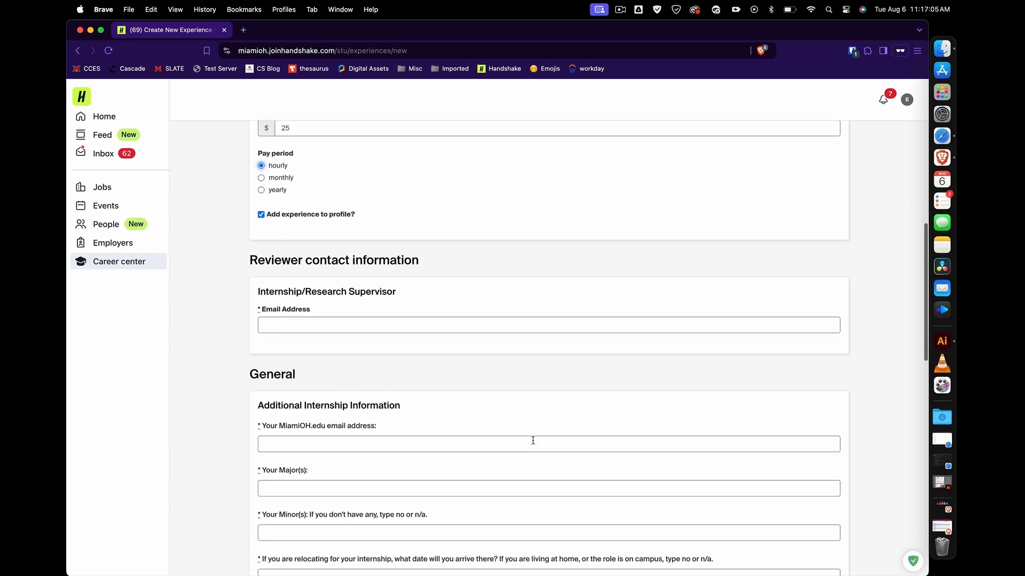
Enter the supervisor's email address and first and last name in the reviewer contact fields.
left_click(489, 320)
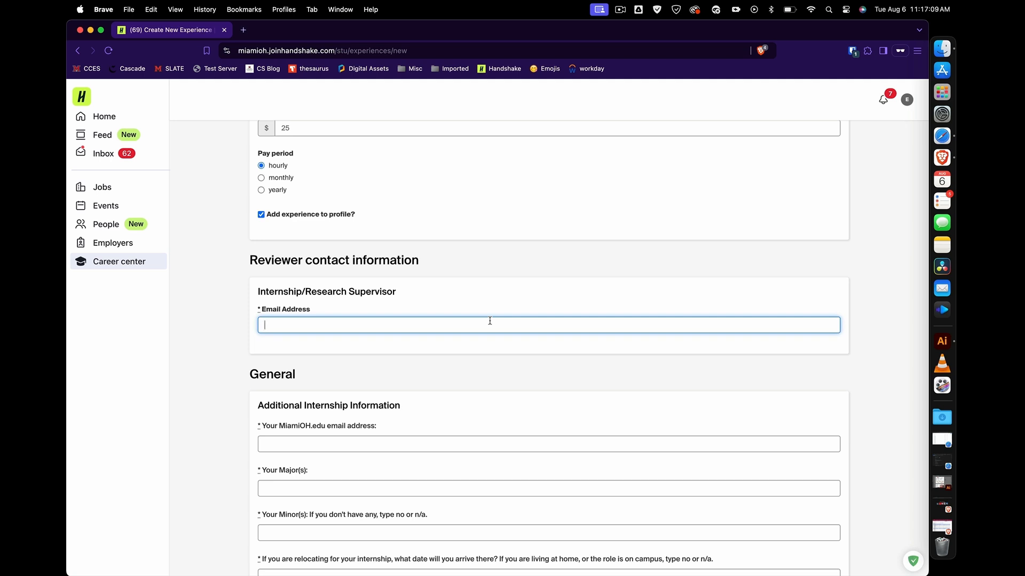
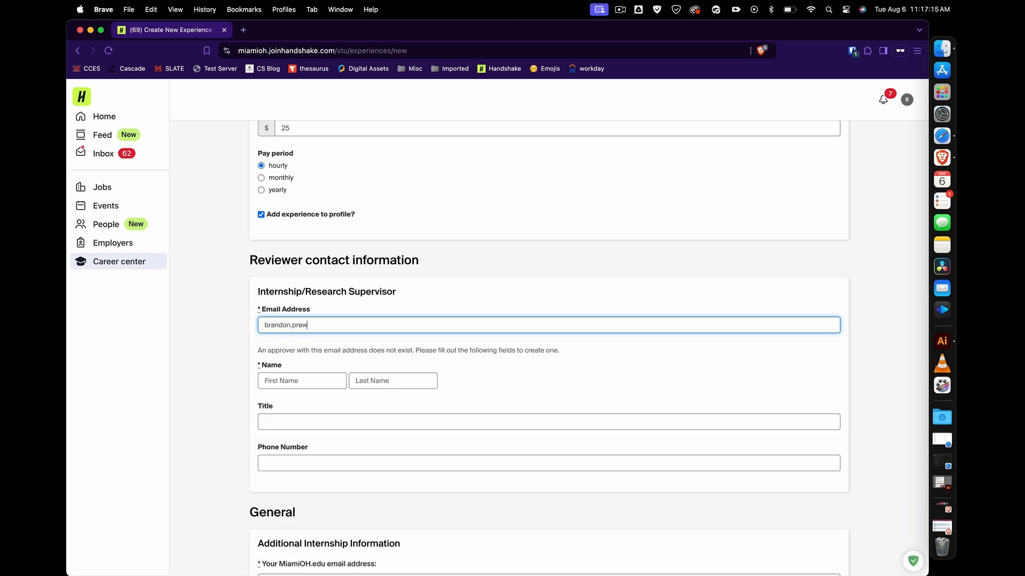
left_click(318, 379)
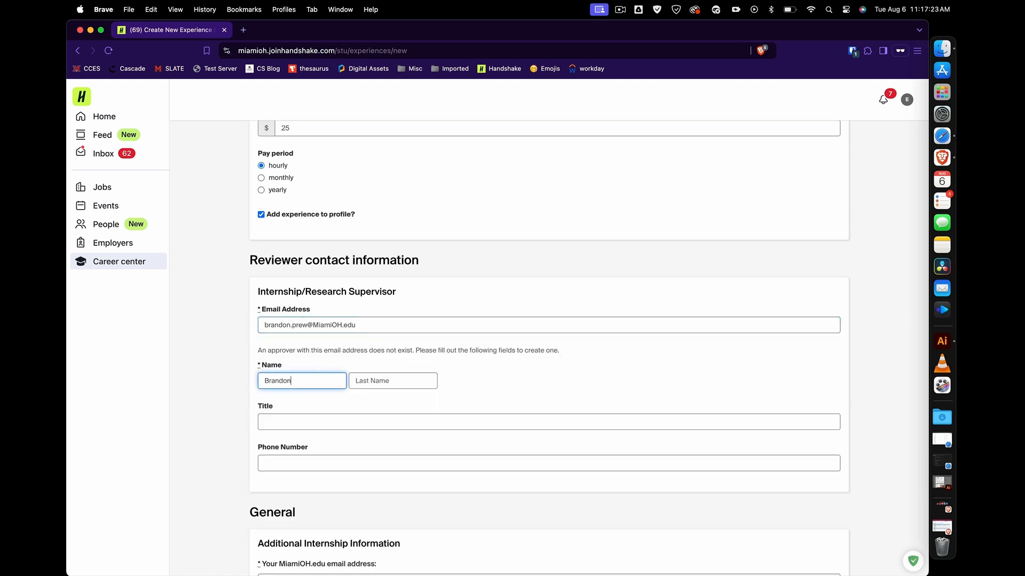
key("Tab")
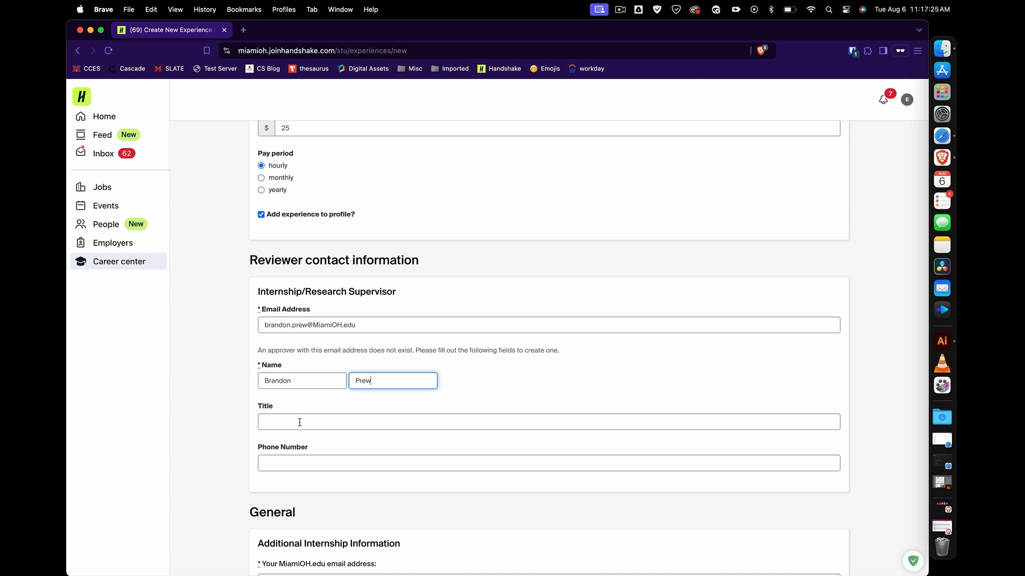
left_click(294, 423)
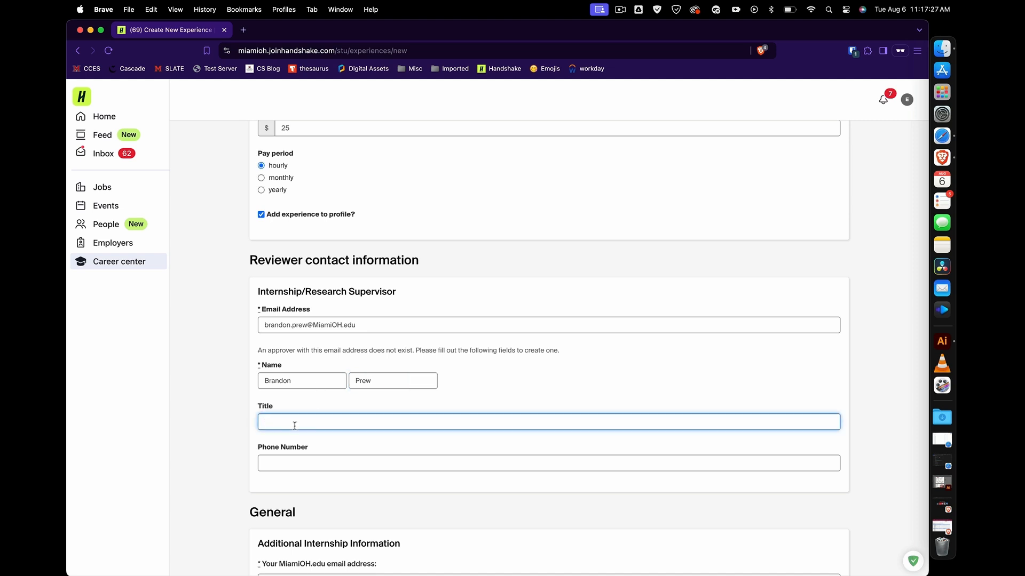
scroll(294, 425, "down", 5)
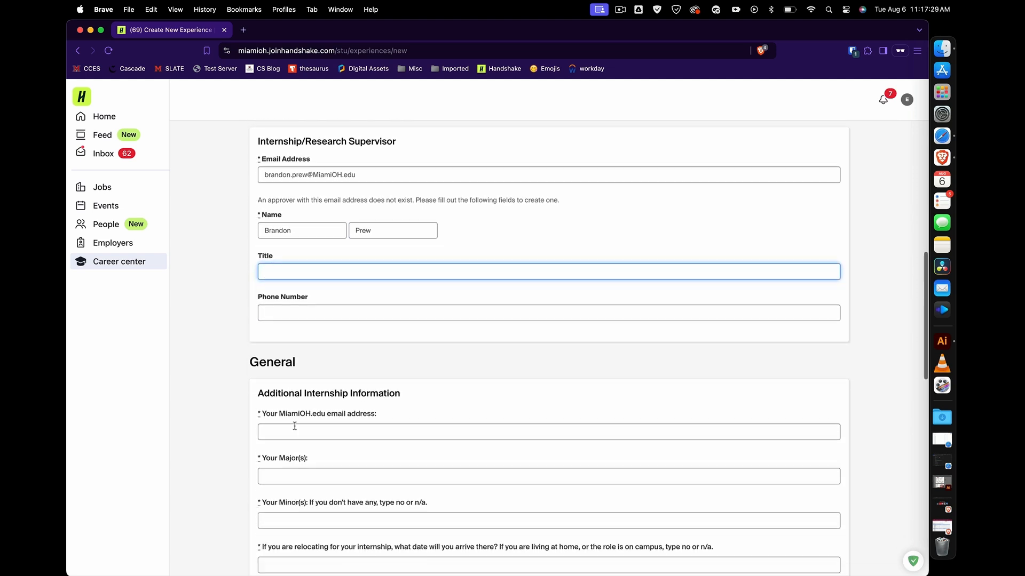
scroll(295, 426, "down", 4)
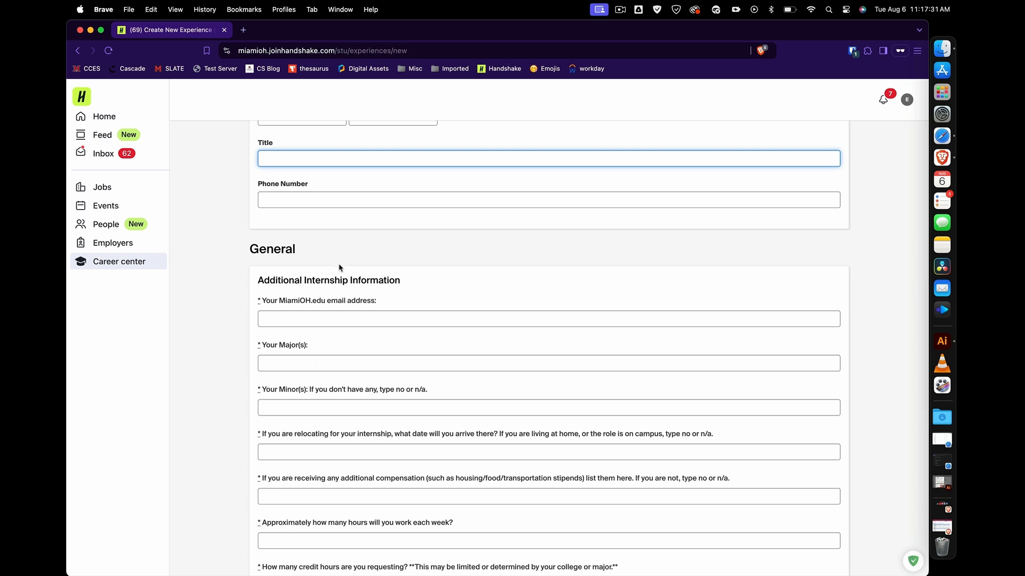
Enter the student's MiamiOH.edu email address and Accounting as the major.
left_click(309, 320)
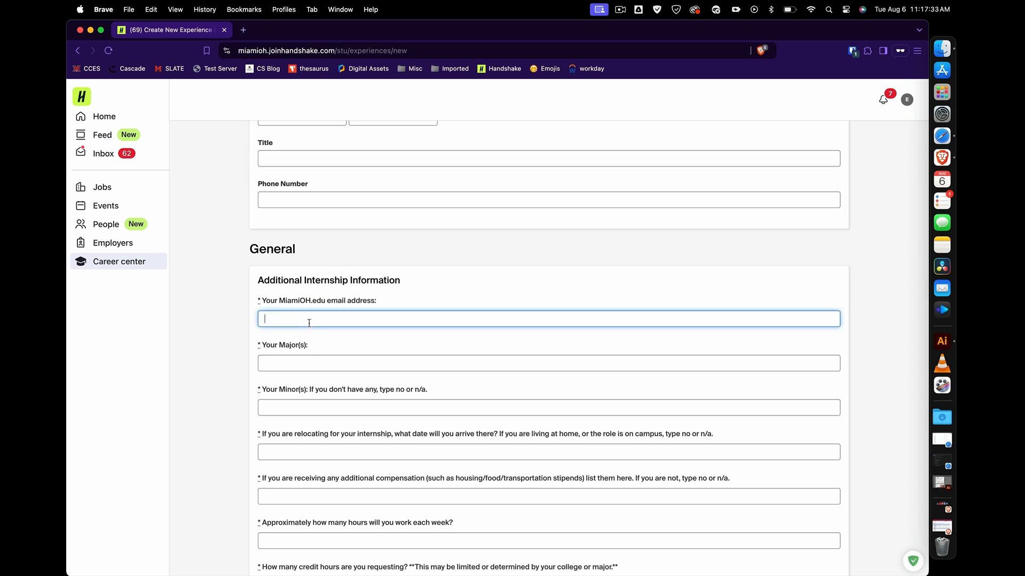
left_click(295, 361)
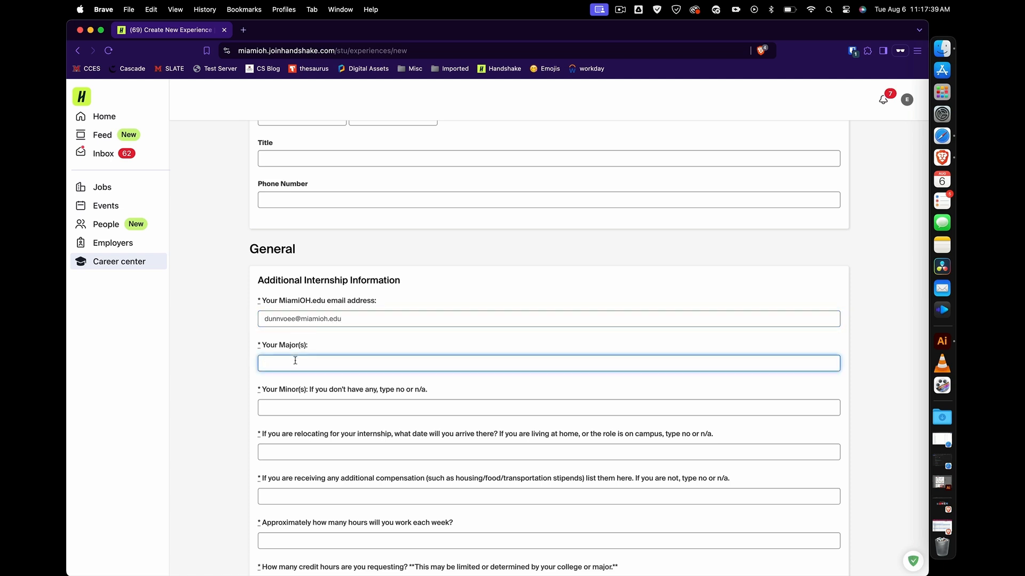
type("a")
key("BackSpace")
type("Accopi")
type("unting")
Answer n/a for minor and relocation, and enter 30 hours per week.
key("Tab")
type("n/a")
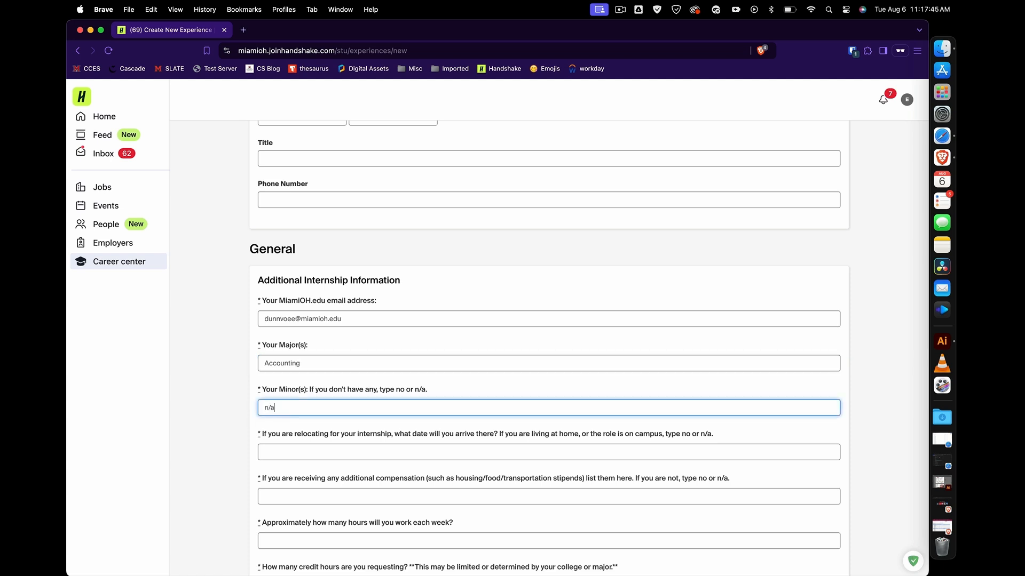
key("Tab")
type("n")
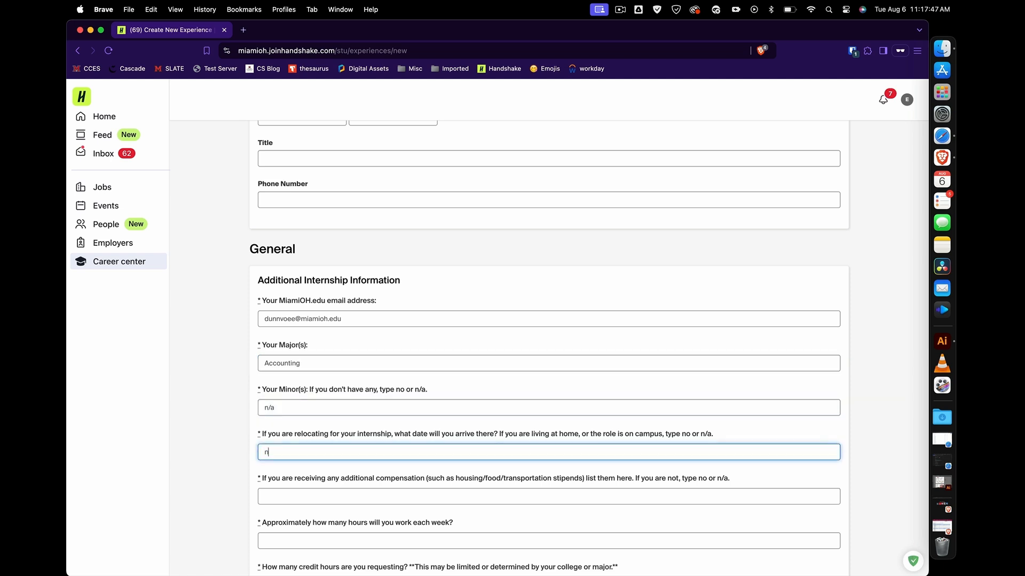
type("/a")
key("Tab")
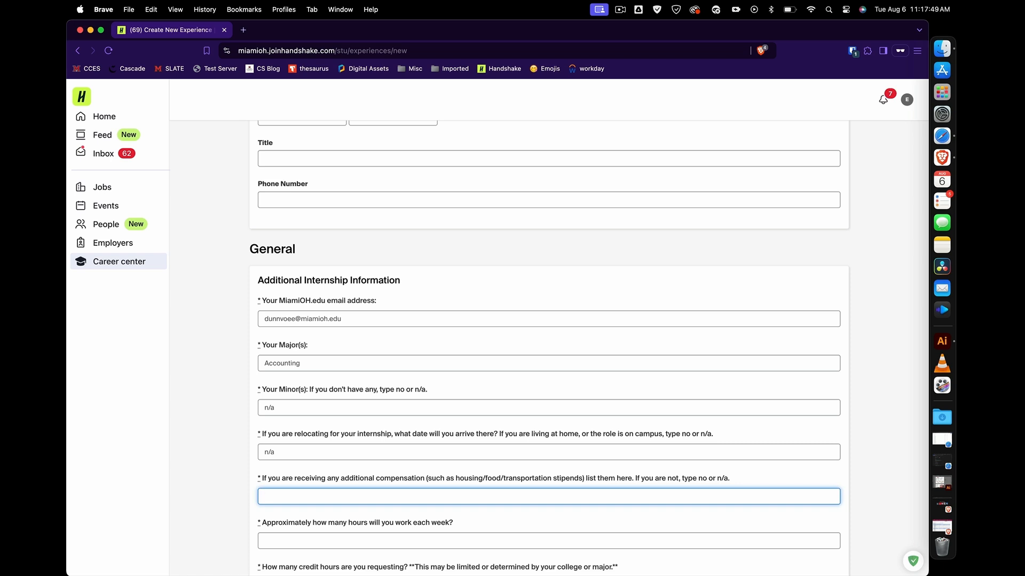
type("n/a")
key("Tab")
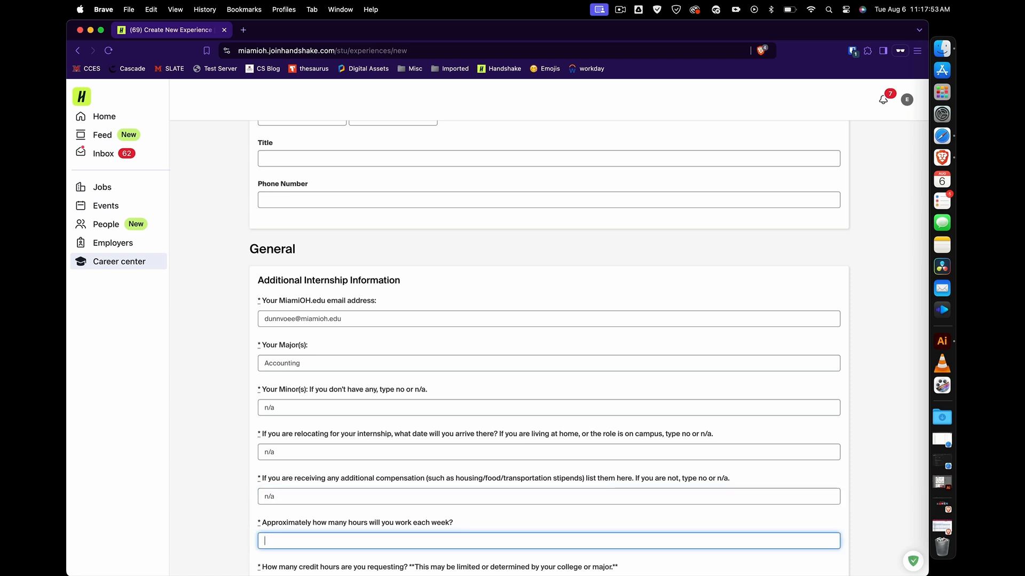
type("4")
key("BackSpace")
type("30")
key("Tab")
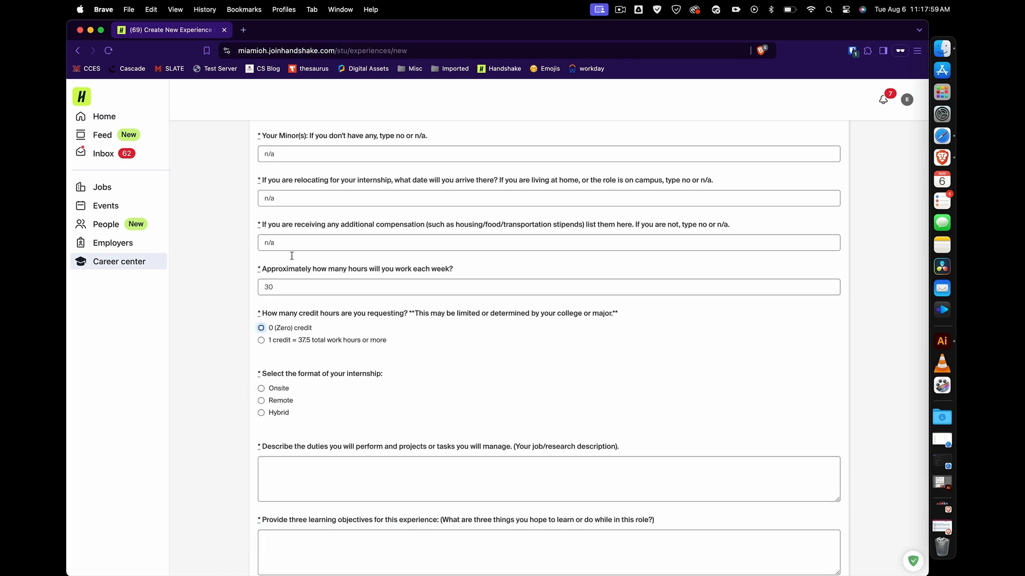
Request 1 credit, choose Hybrid format, and begin the duties description with sample text.
left_click(289, 340)
left_click(278, 411)
left_click(282, 469)
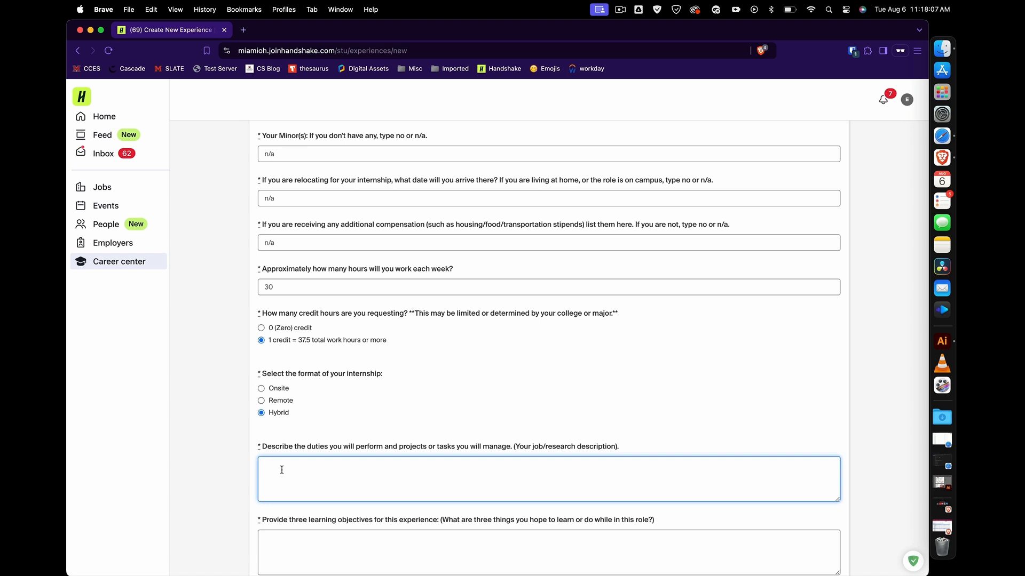
type("Type a few sentences here of what you will be doin")
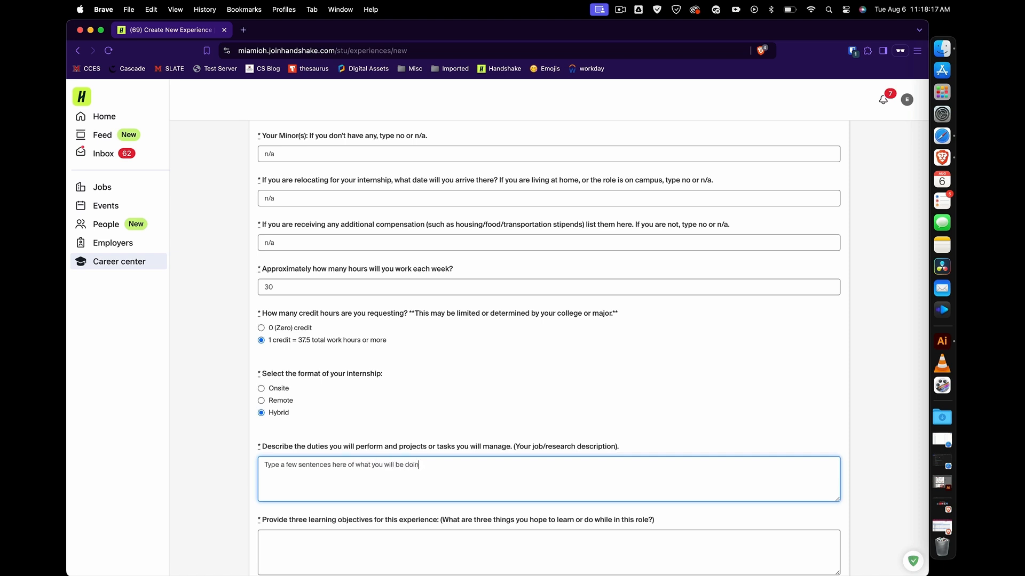
type("g on thee job.")
List three learning objectives: networking with accountants, integrating course projects, and learning company software.
left_click(298, 556)
type("1. To")
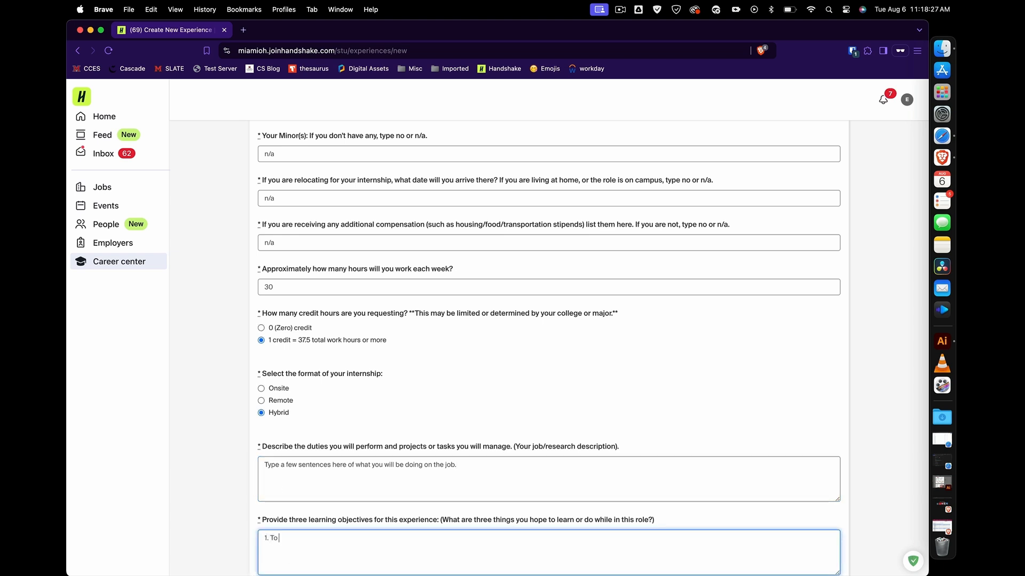
type(" network with other a")
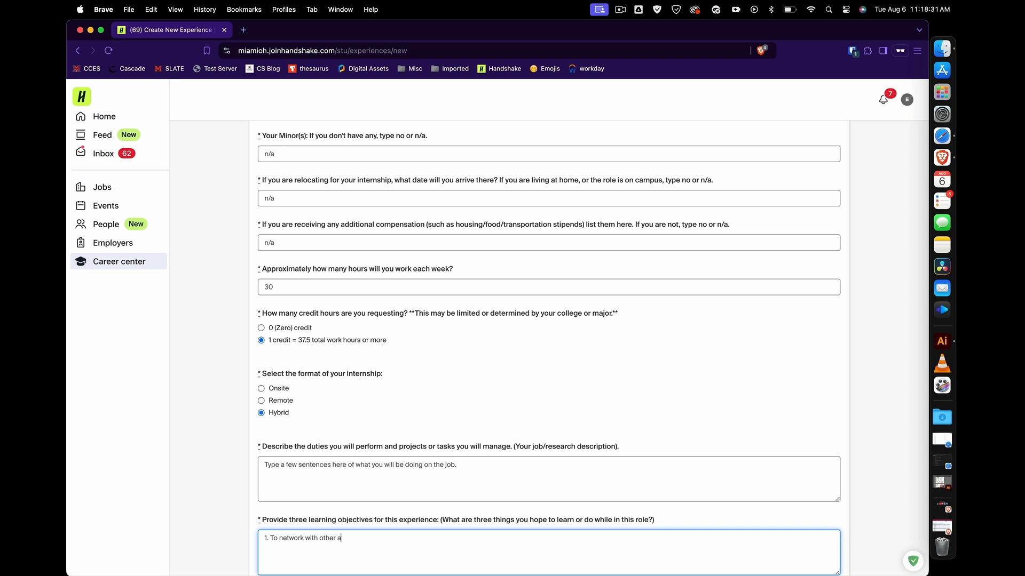
type("ccounting profession")
type("als. ")
type("2.")
type(" To")
type(" integrate")
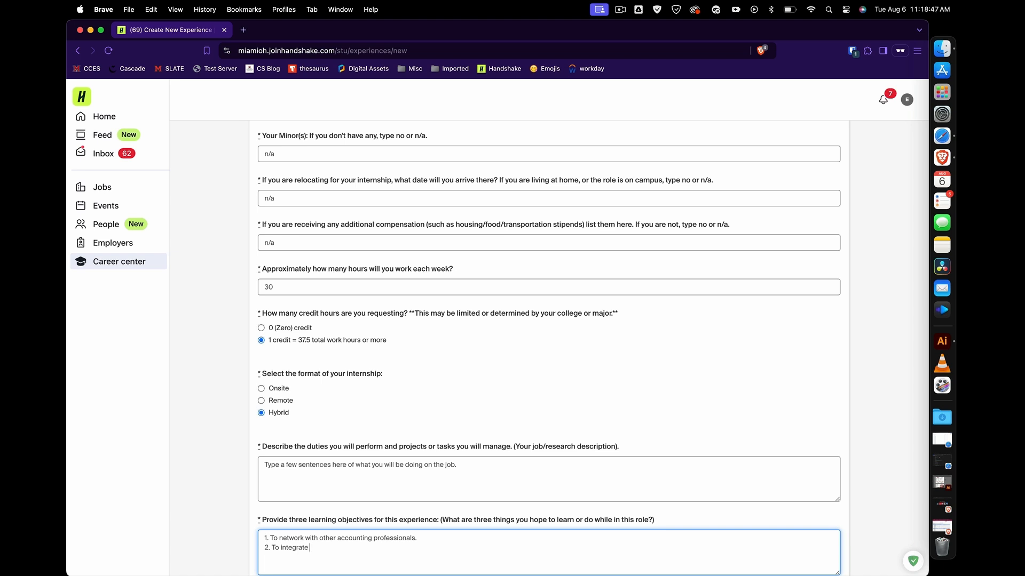
type("course projec")
type("t with re")
type("al-world")
type(" pro")
type("ject. ")
type("3")
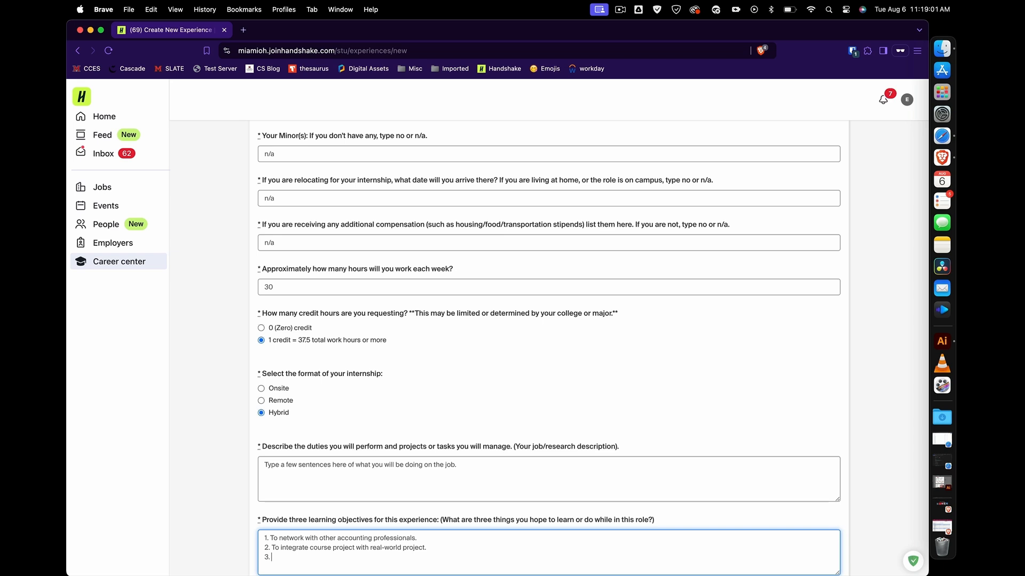
type(". To learn")
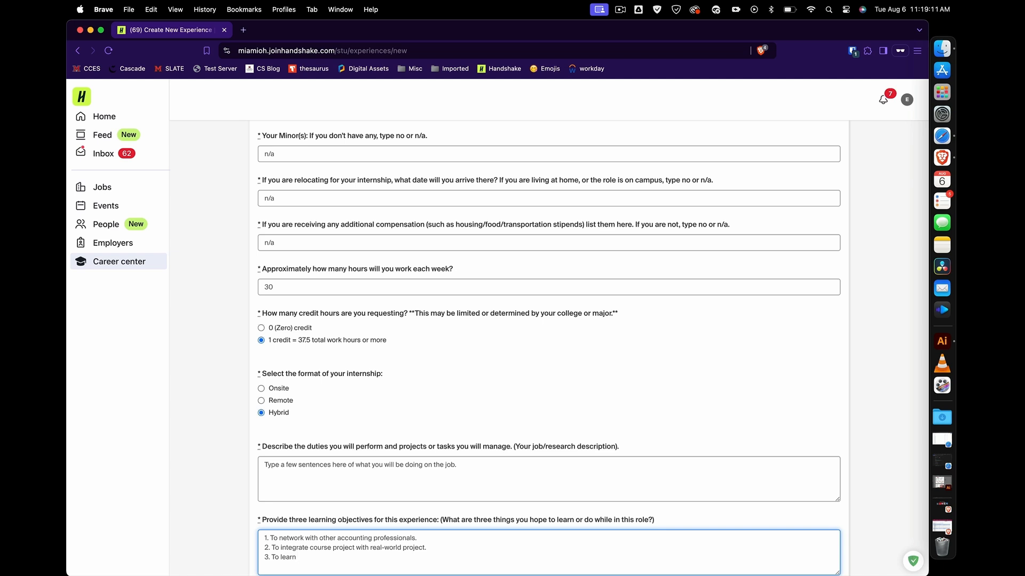
type("relevant softwaqre")
key("BackSpace")
key("BackSpace")
key("BackSpace")
key("BackSpace")
type("re used at this company.")
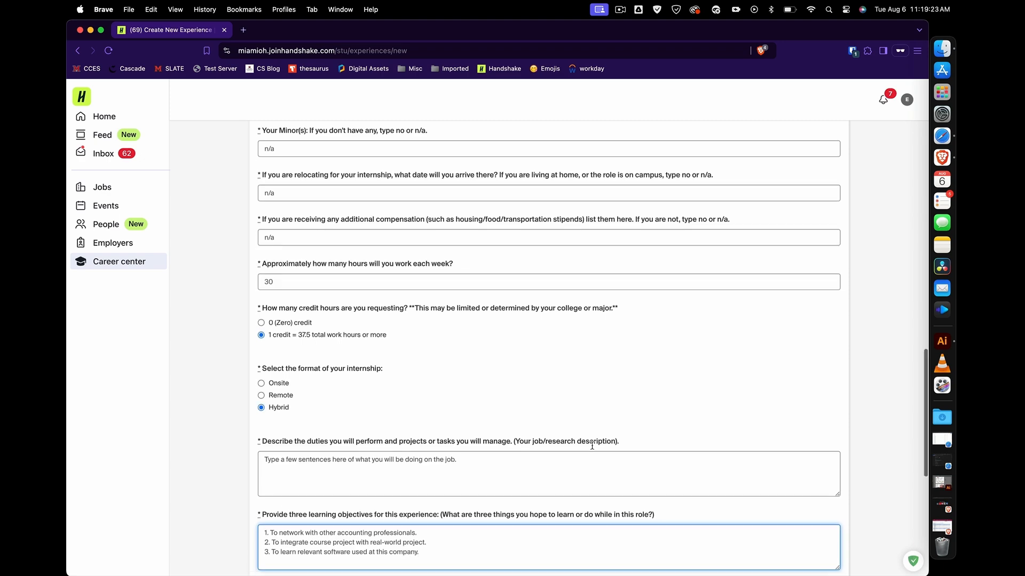
Answer CCES Event for connection, No for F-1/J-1, and confirm reading the internship policy.
scroll(591, 446, "down", 5)
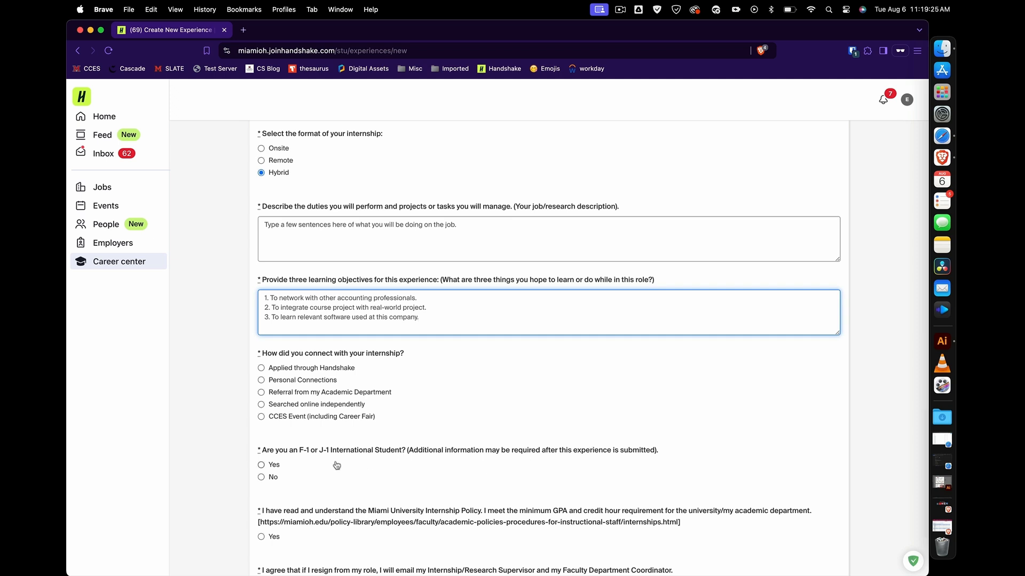
left_click(262, 420)
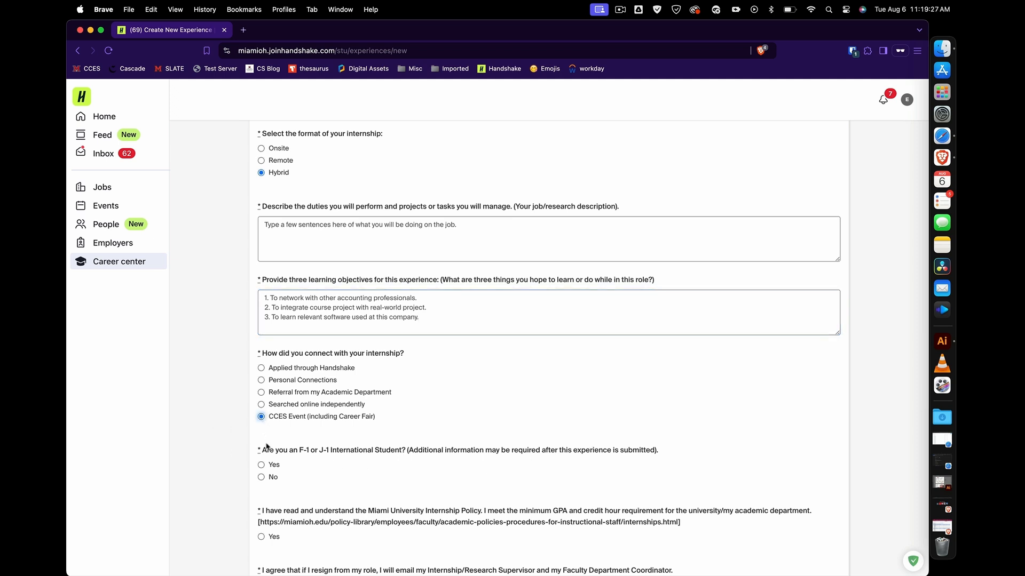
left_click(262, 477)
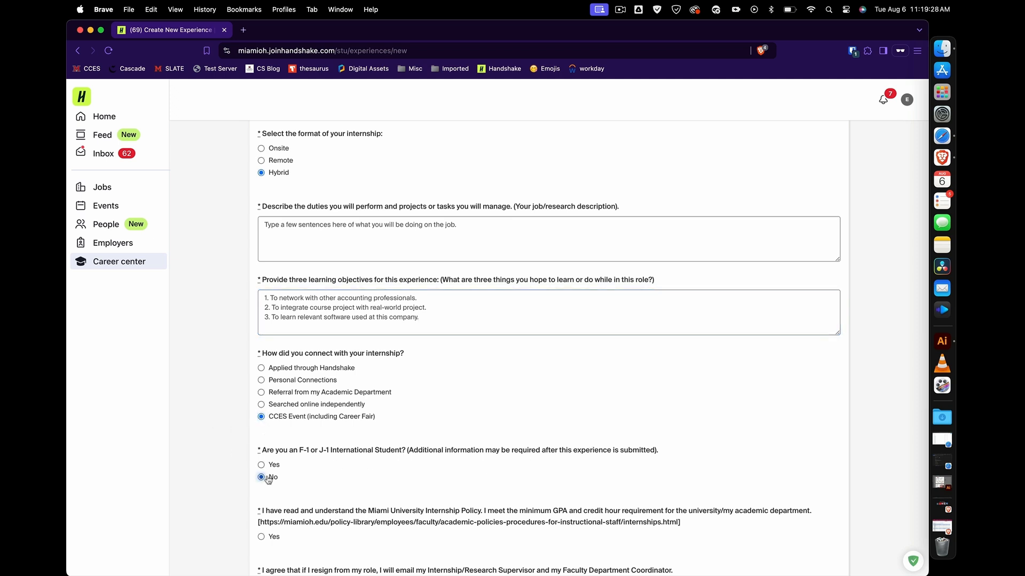
left_click(261, 536)
Agree to the resignation-email and duties/tuition terms and submit the experience.
scroll(227, 459, "down", 3)
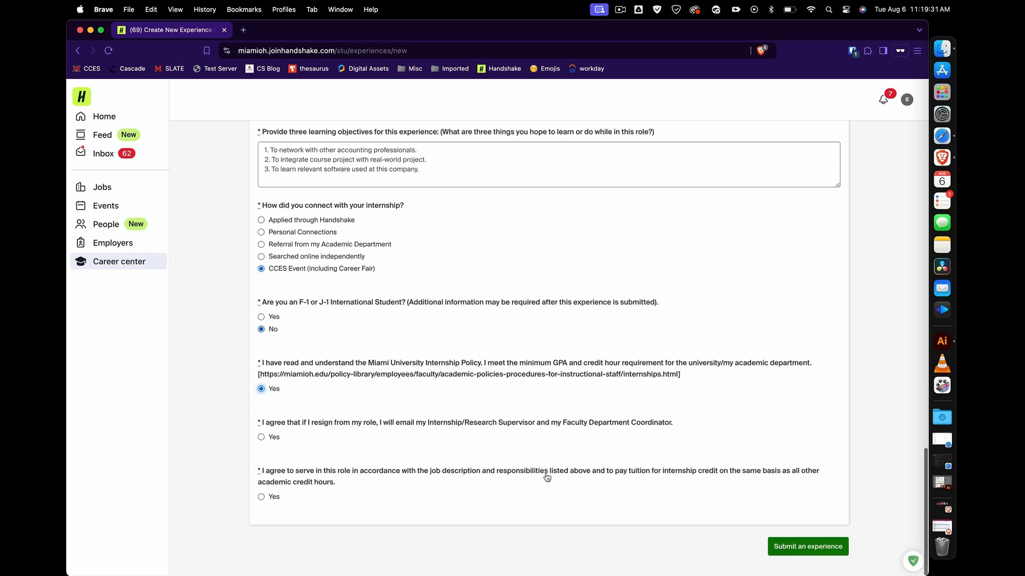
left_click(270, 442)
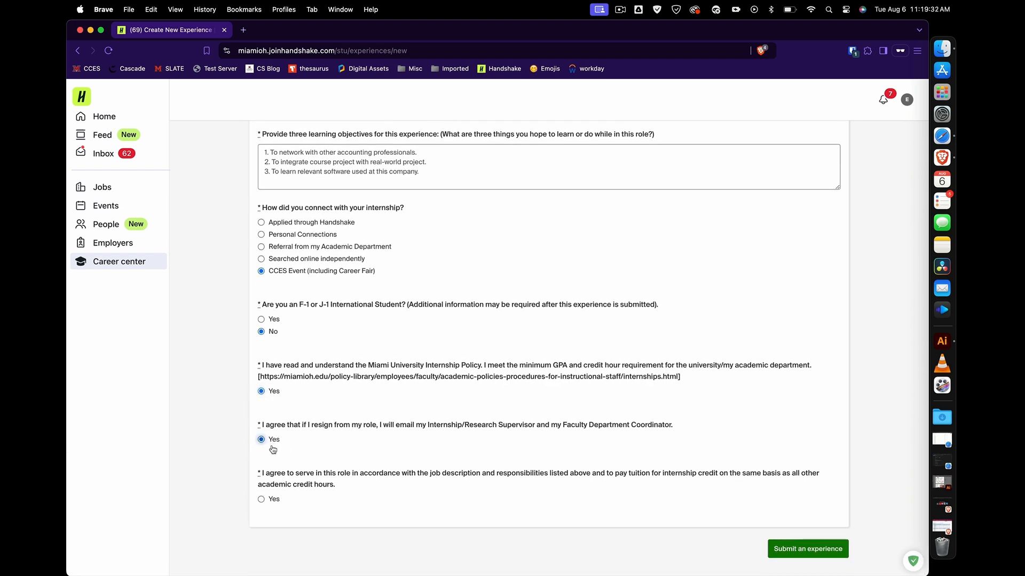
left_click(262, 503)
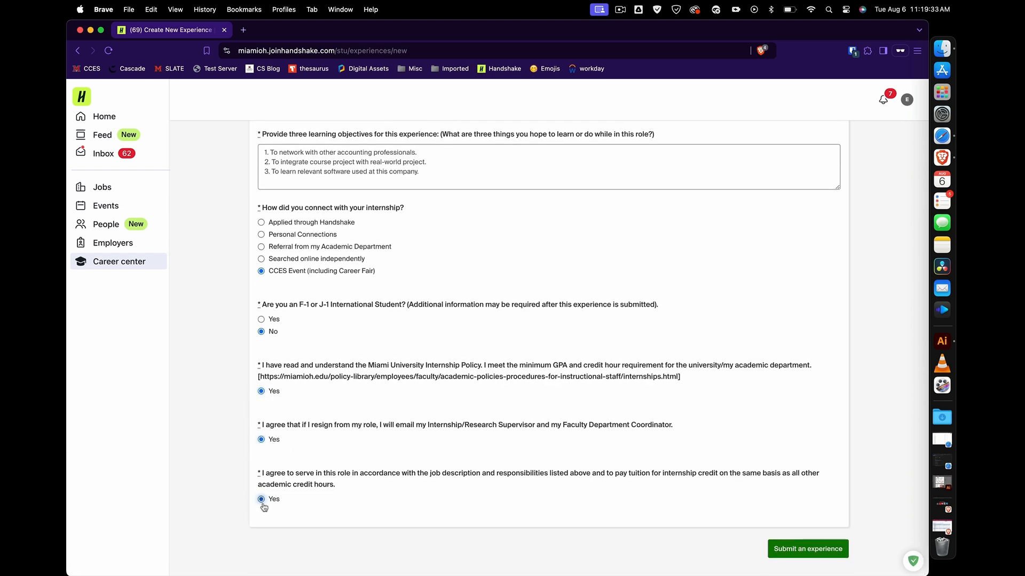
left_click(810, 549)
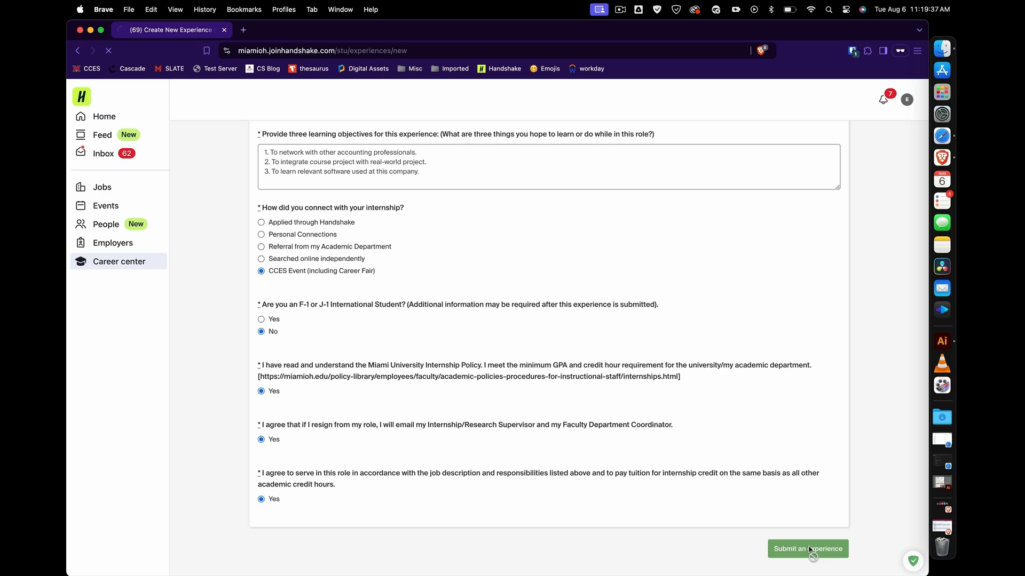